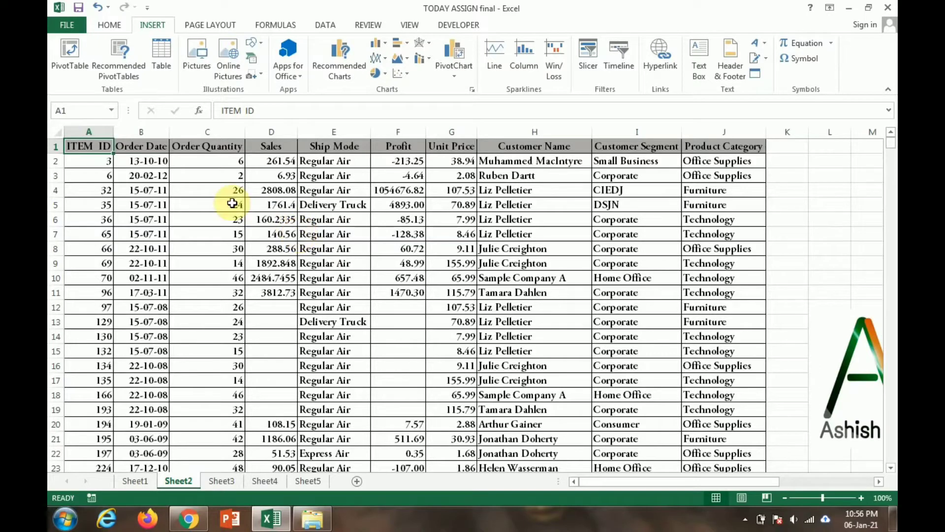
- Survey the Sheet2 orders table, jumping to its last header, last row and last column
left_click(176, 180)
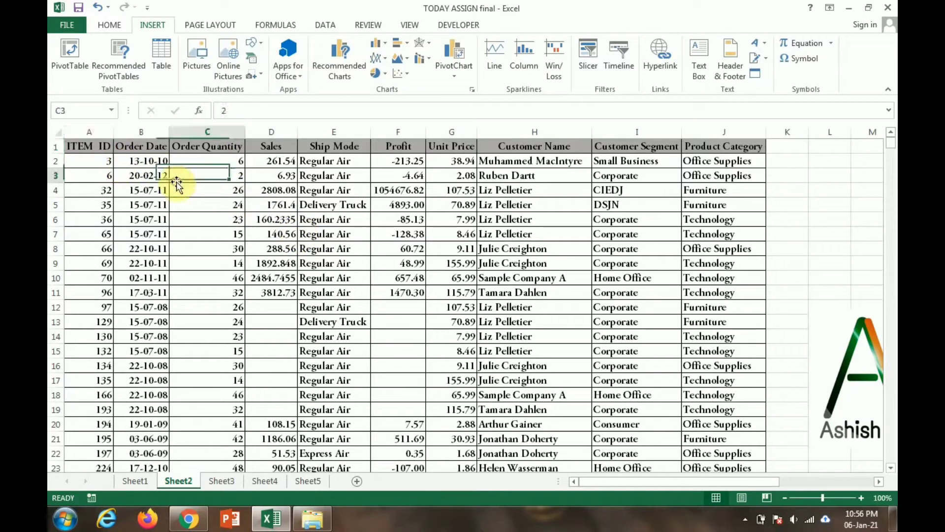
left_click(77, 147)
key("ctrl+Right")
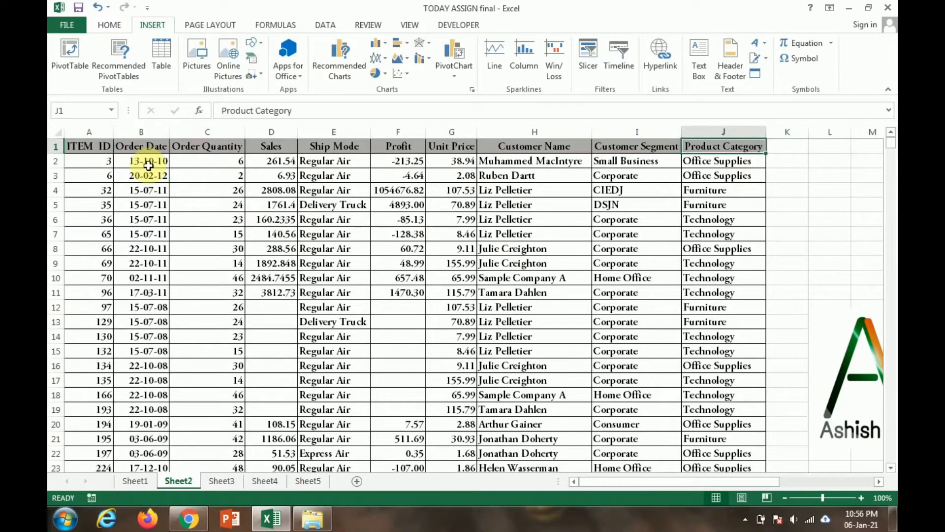
key("ctrl+Left")
key("ctrl+Down")
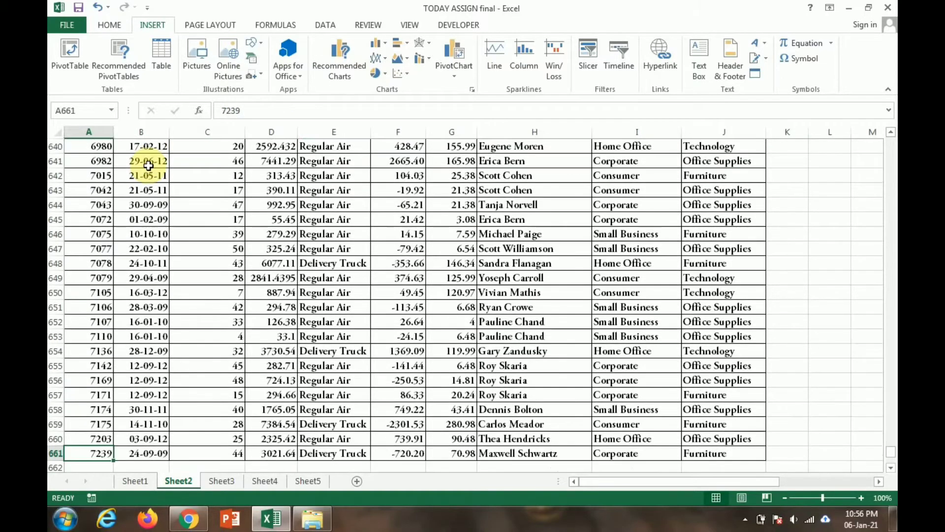
key("ctrl+Right")
key("ctrl+Up")
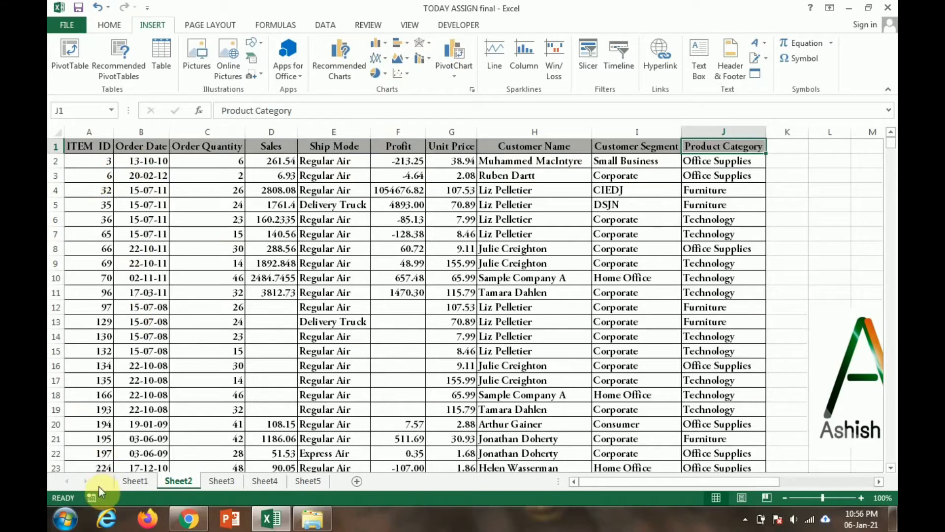
- Check the Commission table on Sheet1 and grades on Sheet3, return to Sheet2, and open Save As
left_click(129, 482)
left_click(219, 482)
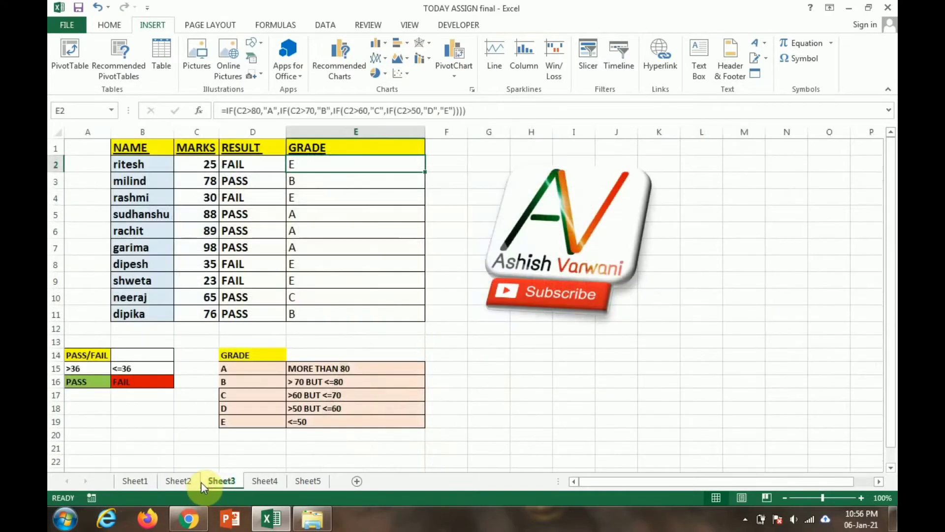
left_click(179, 481)
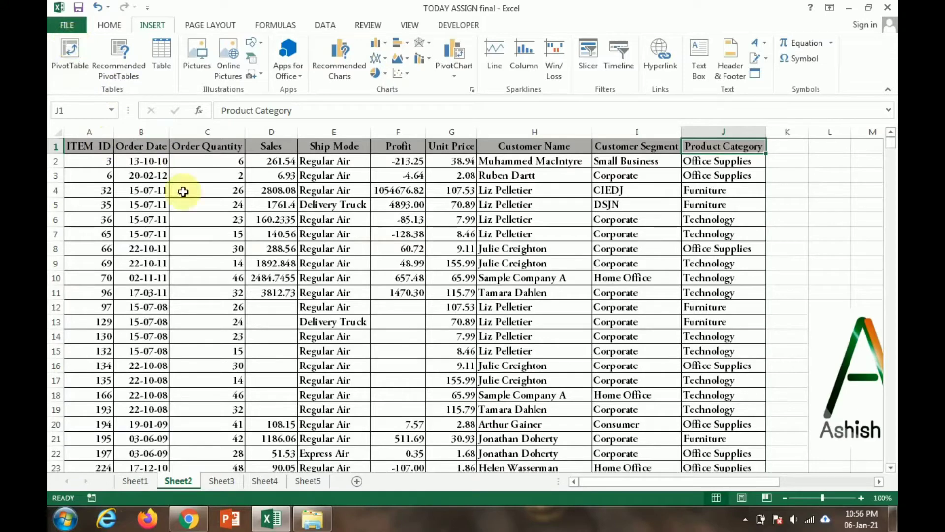
key("F12")
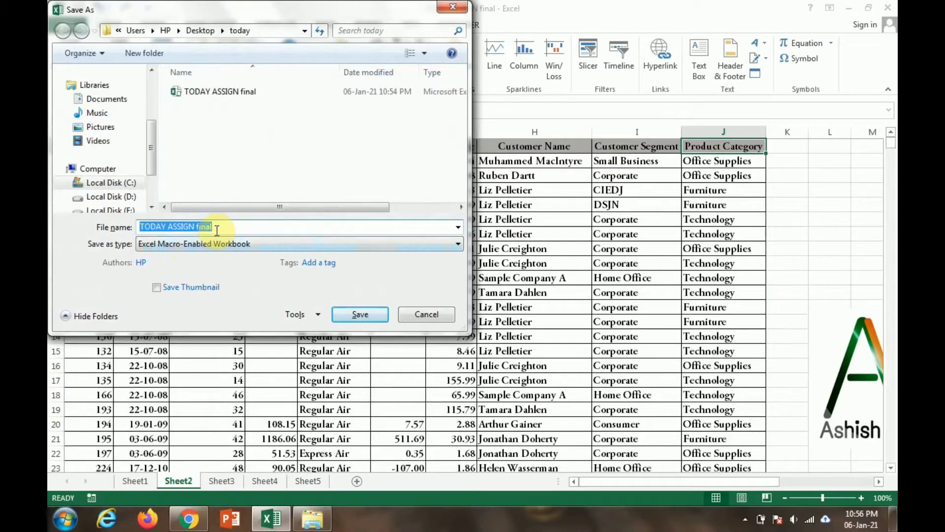
- Name the file DATA777 and save it into the Desktop 'today' folder
key("BackSpace")
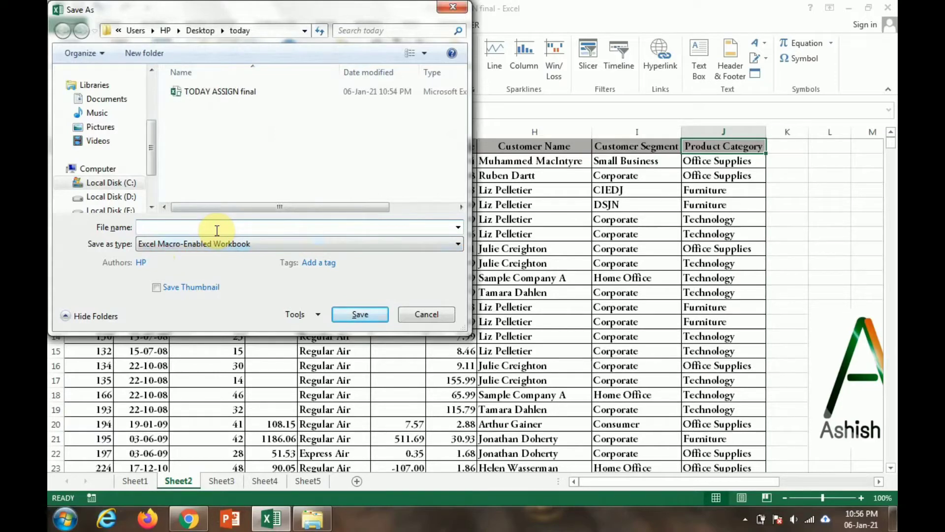
type("DATA")
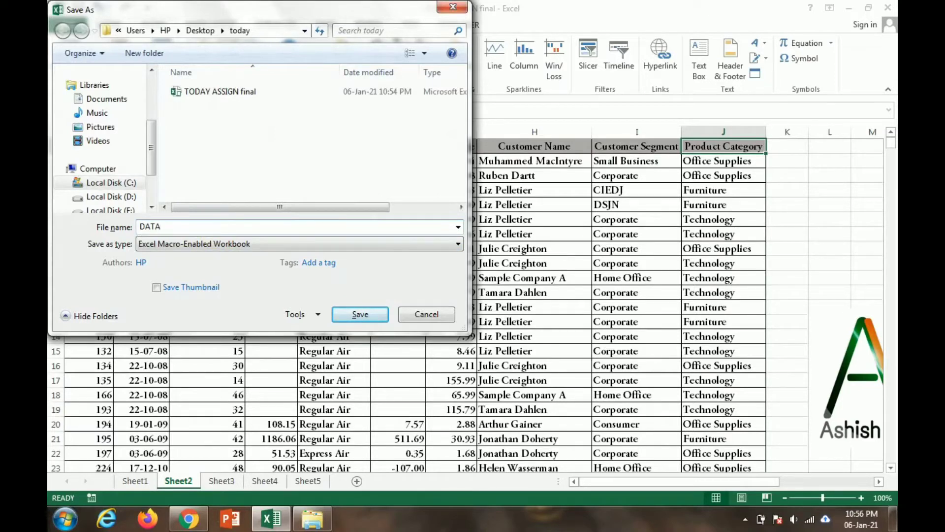
type("777")
scroll(138, 130, "up", 3)
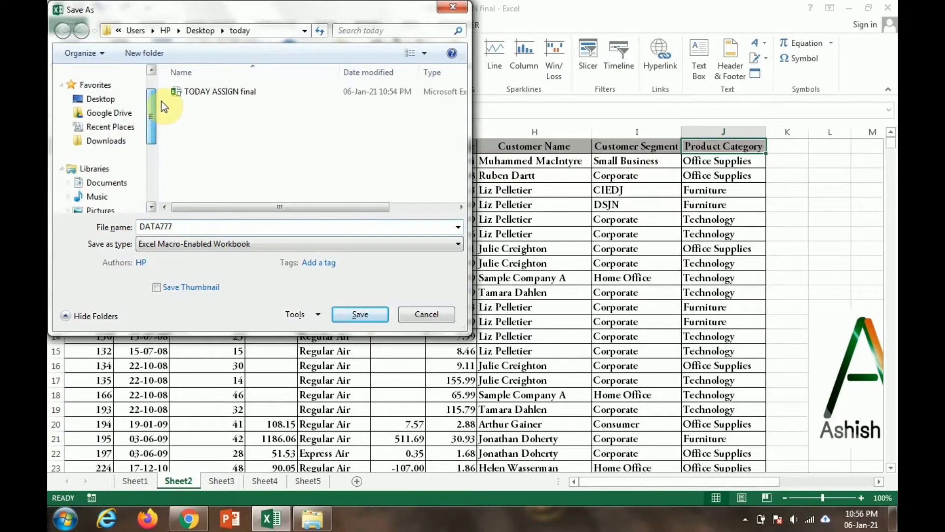
left_click(100, 118)
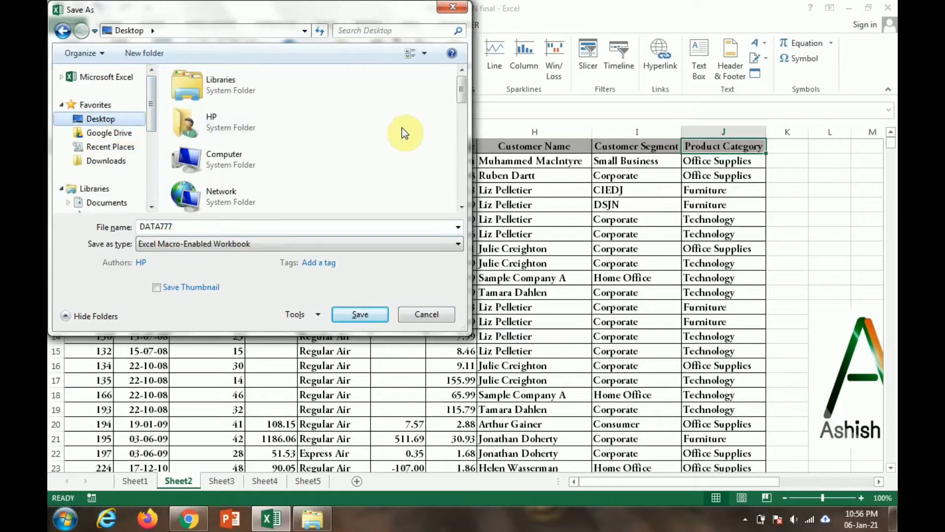
mouse_move(459, 94)
left_mouse_down()
mouse_move(463, 190)
mouse_move(469, 138)
left_mouse_up()
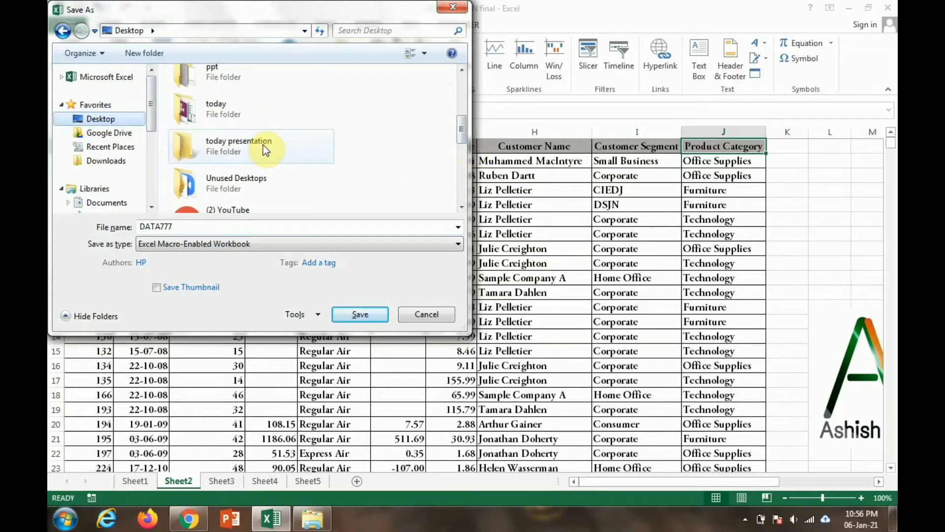
double_click(259, 123)
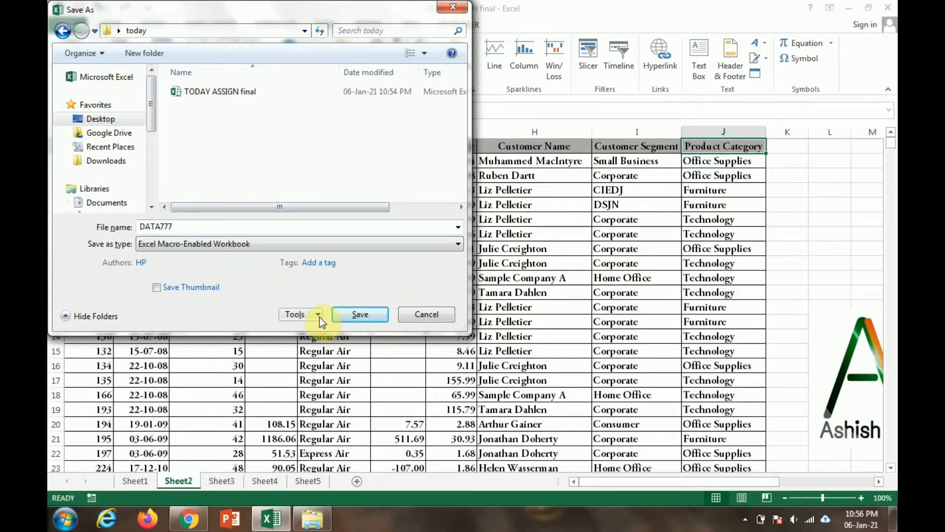
- In Tools > General Options, enter a password to open and a password to modify
left_click(302, 318)
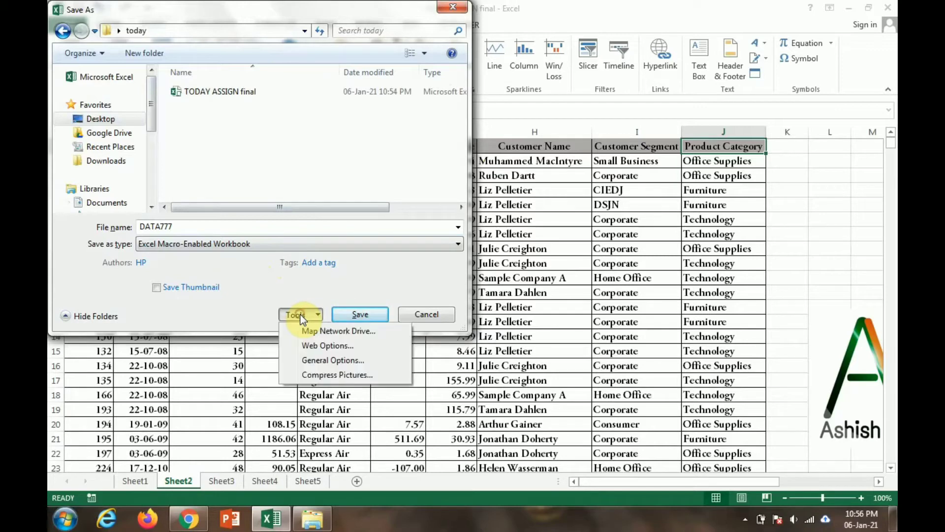
left_click(320, 362)
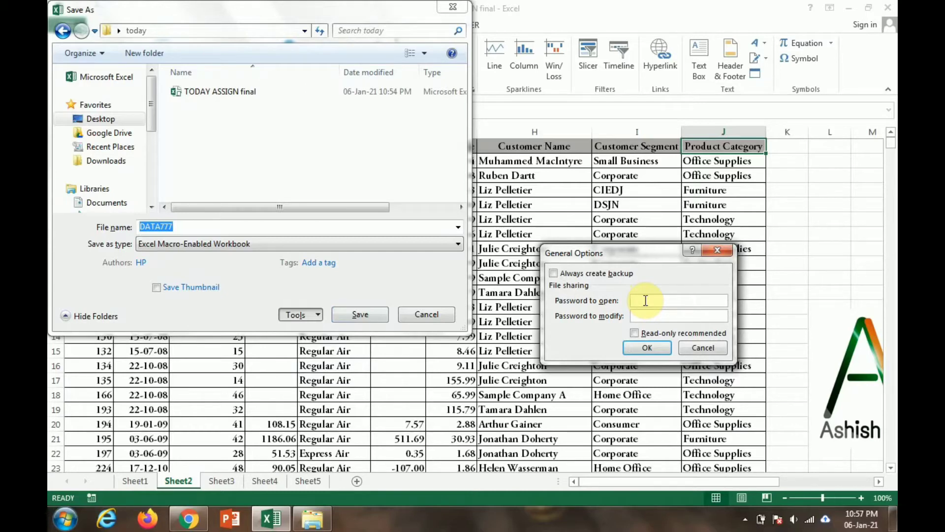
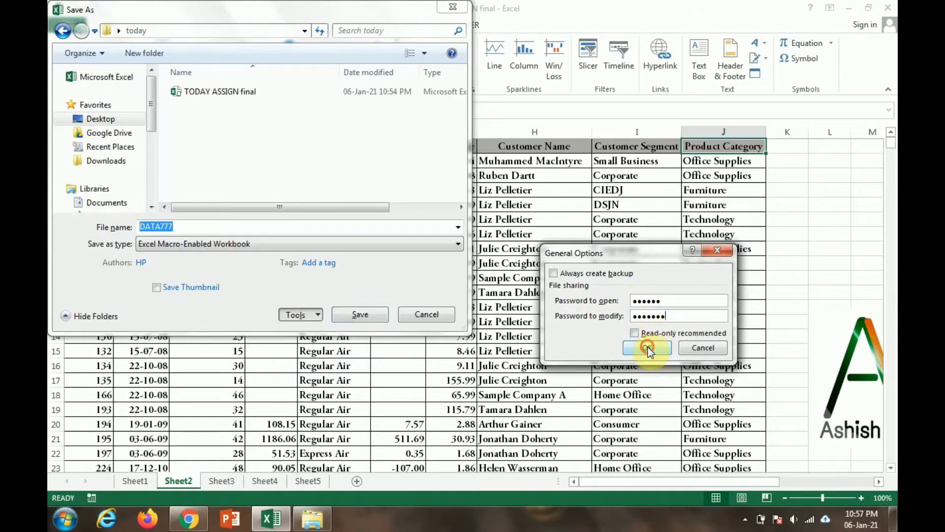
left_click(648, 347)
- Re-enter the open password and the modify password in their confirmation prompts
left_click(583, 280)
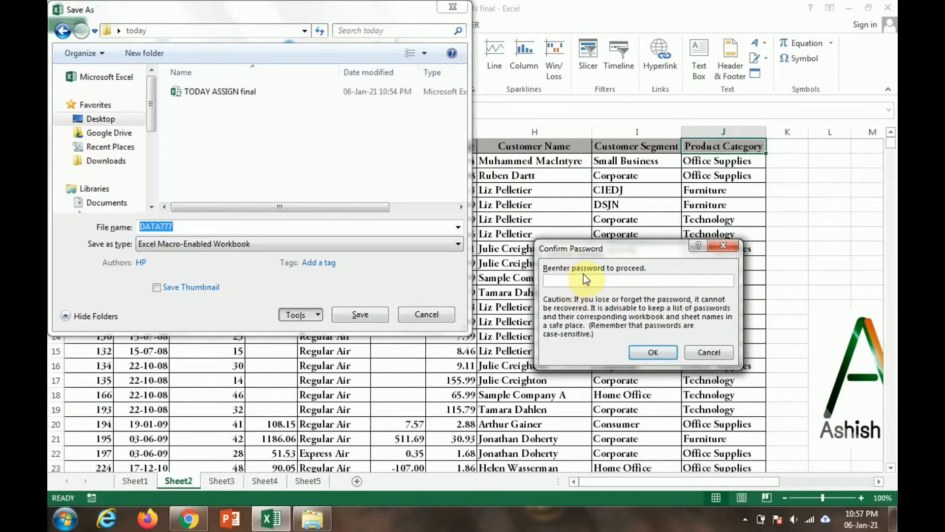
left_click(652, 350)
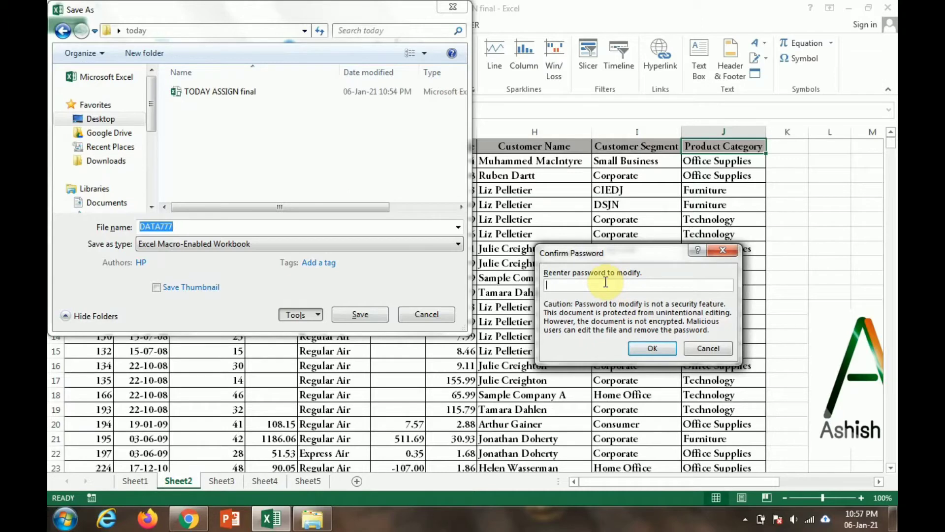
left_click(640, 348)
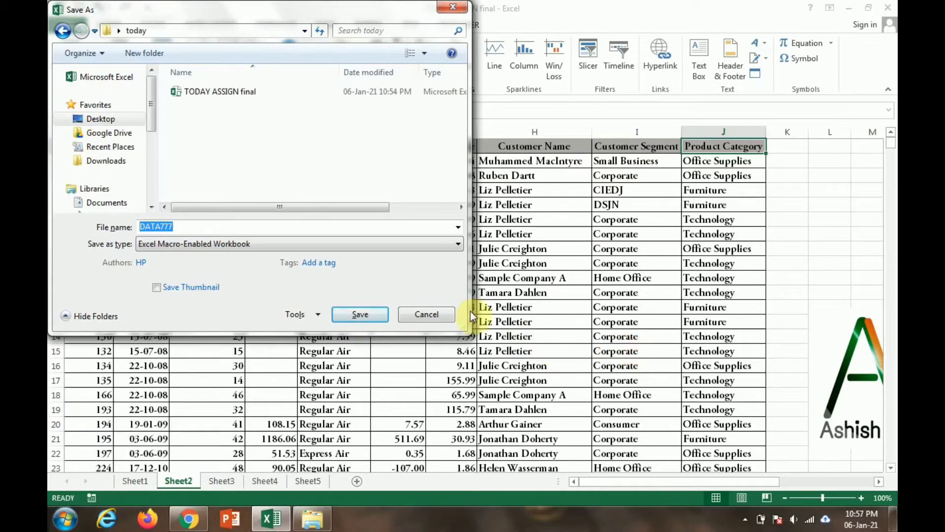
- Save DATA777, close Excel, and bring the today folder window forward
left_click(359, 315)
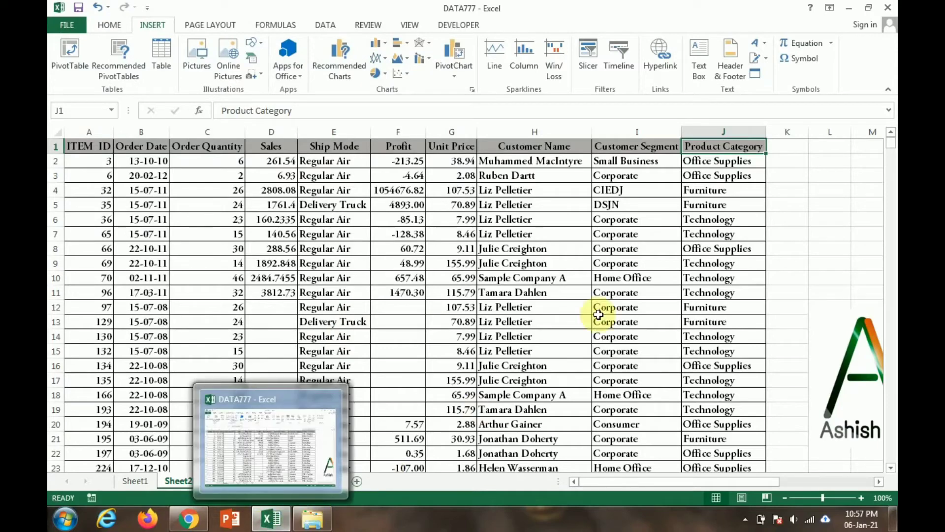
left_click(891, 6)
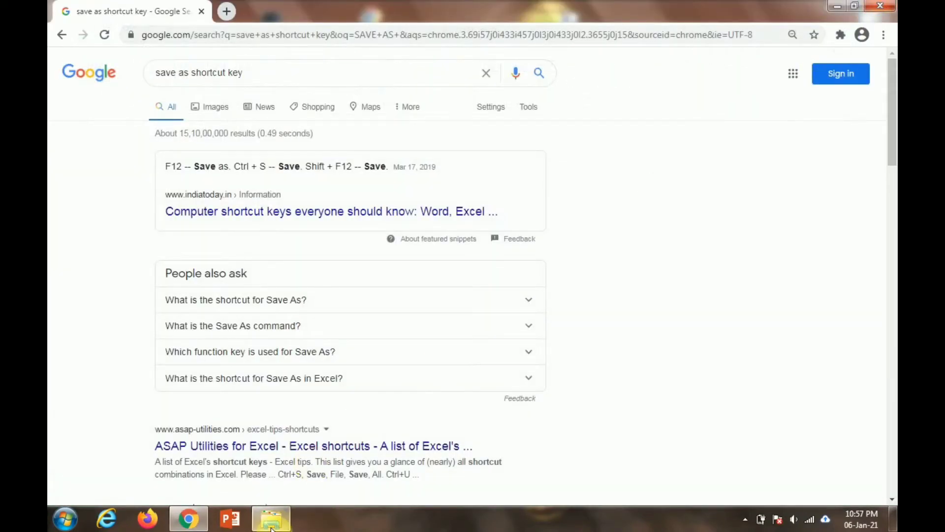
left_click(274, 506)
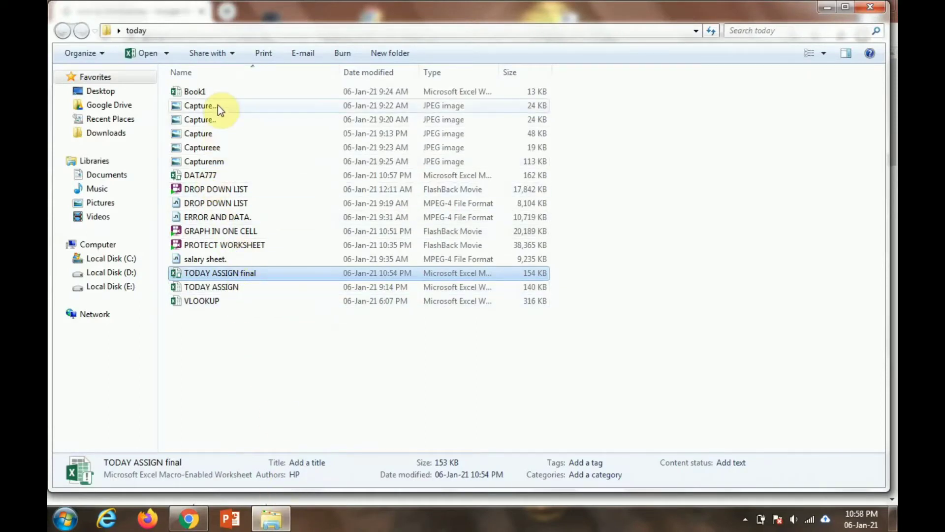
- Refresh the today folder and select the new DATA777 workbook to open it
right_click(224, 325)
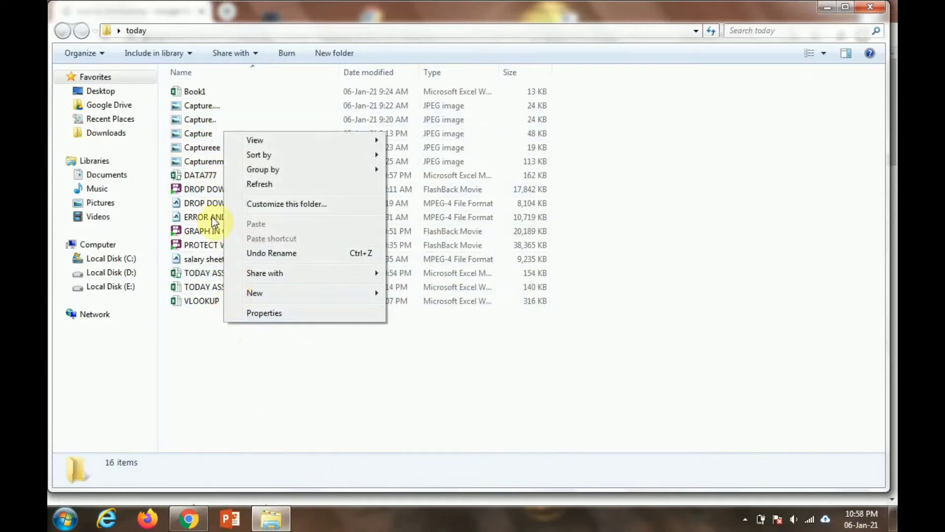
left_click(260, 183)
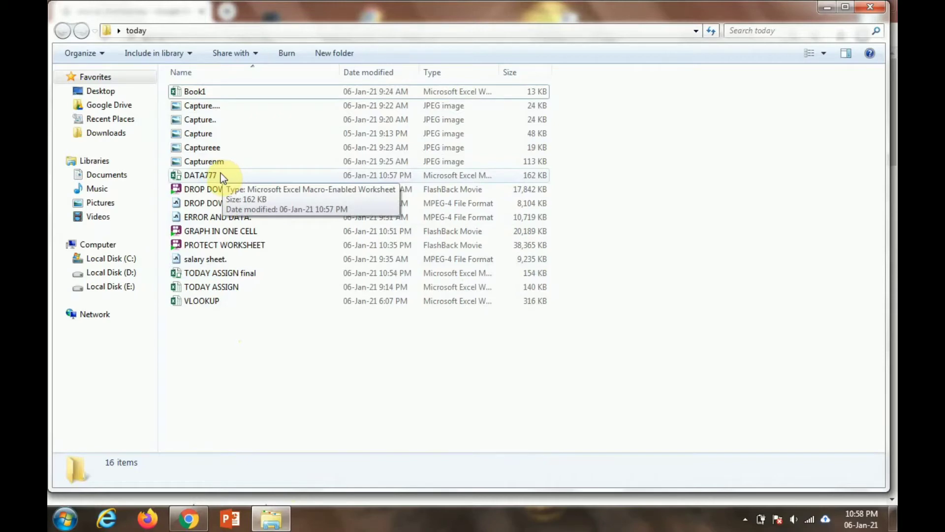
left_click(220, 173)
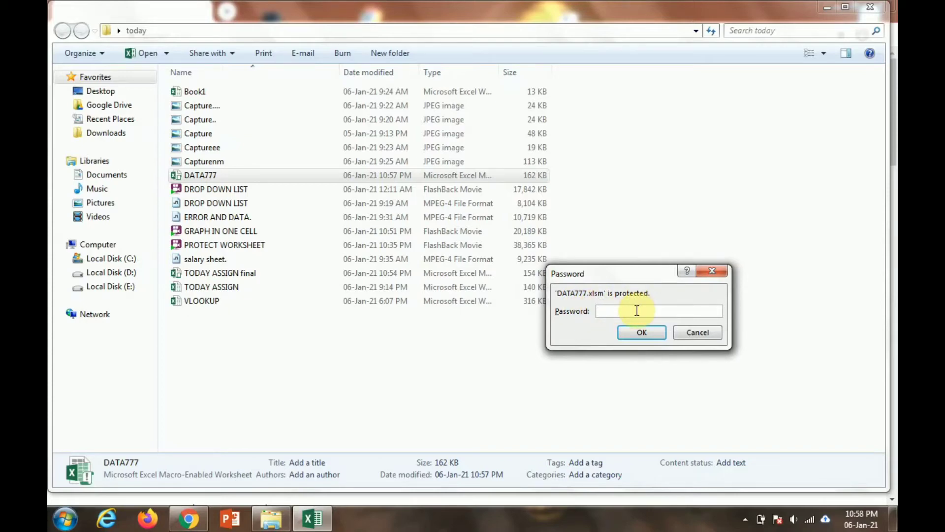
- Enter DATA777's open password, then type the write-access password in the reserved-file prompt
left_click(643, 332)
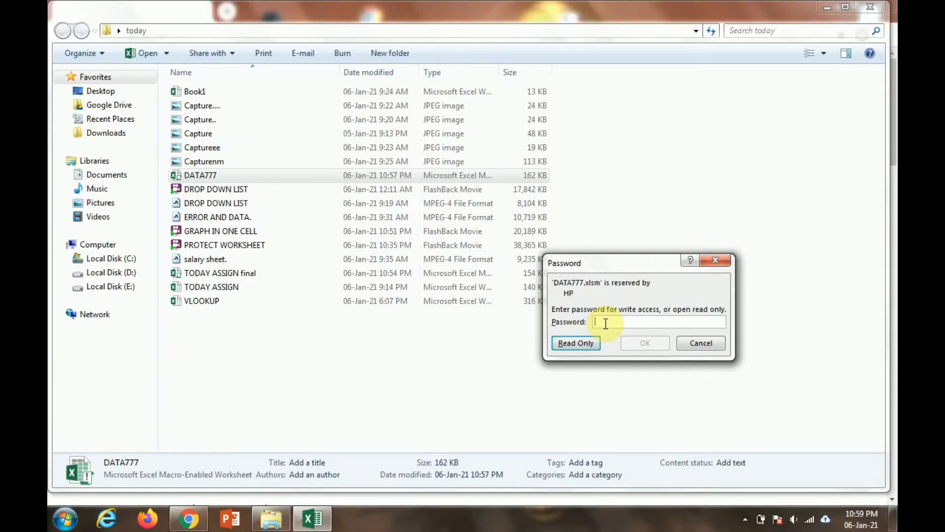
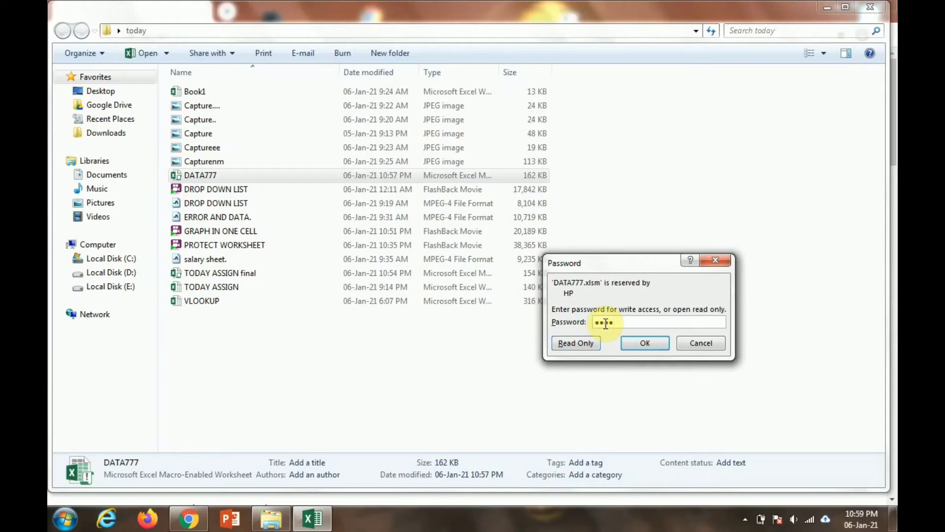
- Open with write access, enter SDA in E4 and QDF in E5, then close without saving
left_click(654, 347)
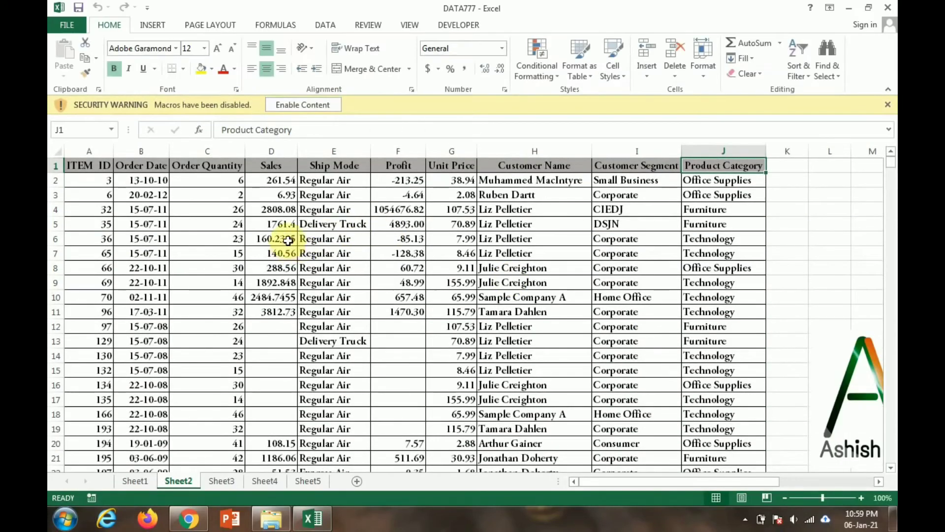
left_click(294, 225)
left_click(332, 207)
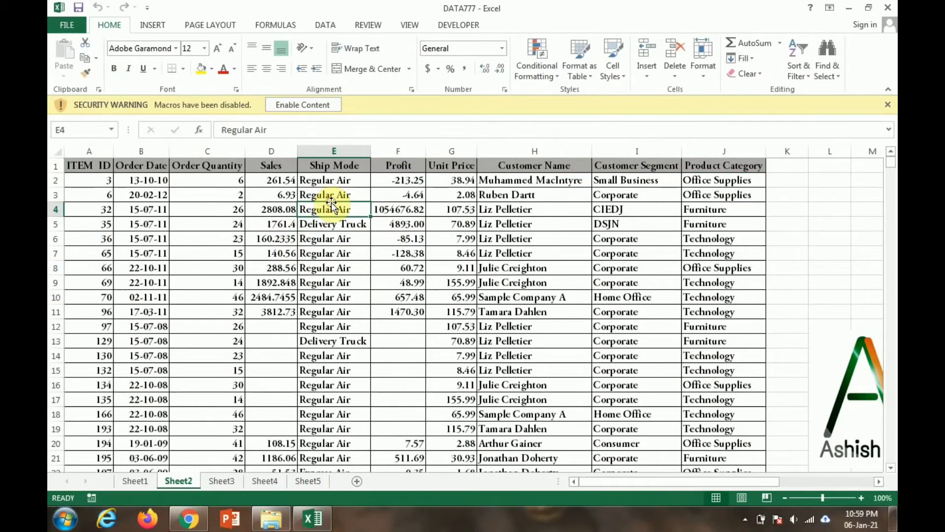
type("SDA")
left_click(332, 222)
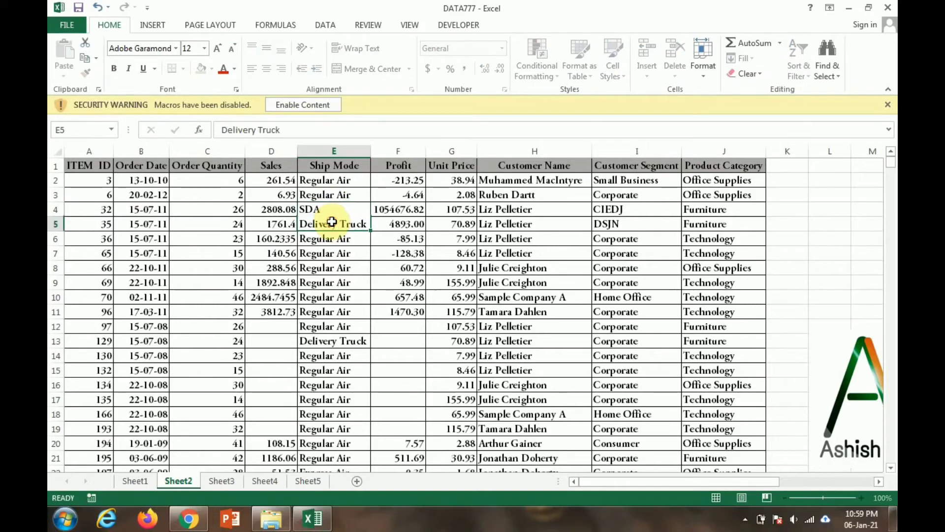
type("QDF")
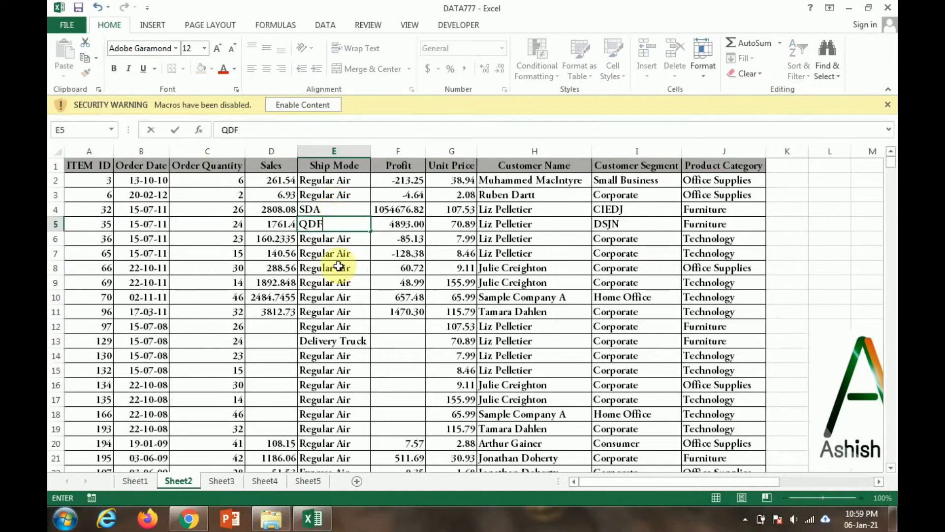
left_click(888, 8)
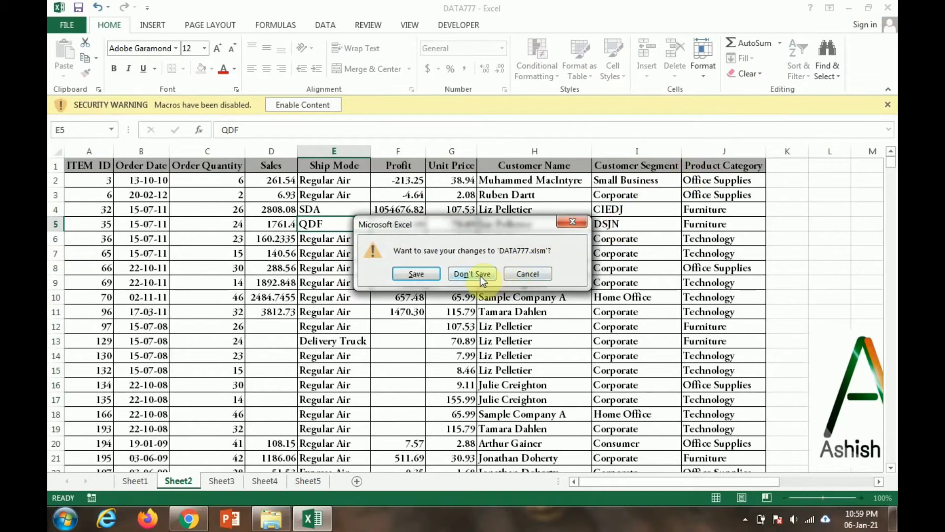
left_click(472, 273)
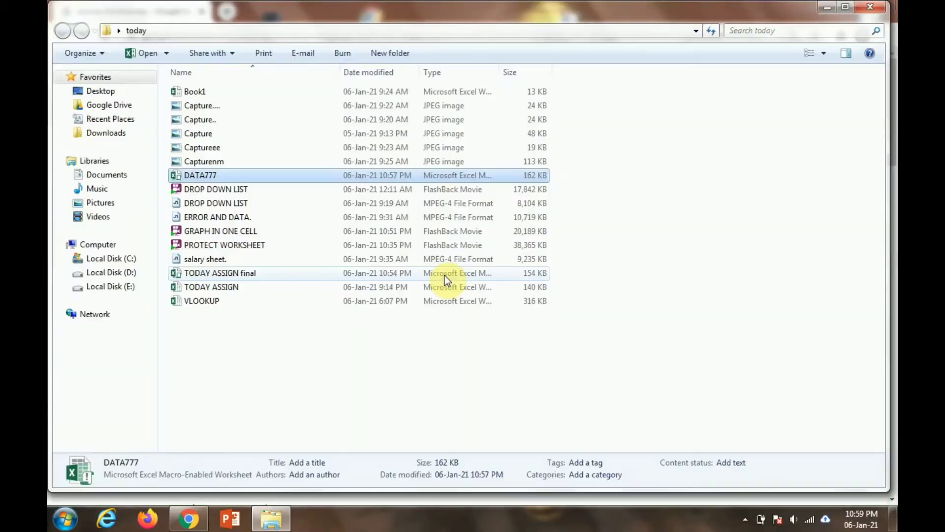
- Reopen DATA777 with the open password and choose Read Only at the write-access prompt
double_click(271, 176)
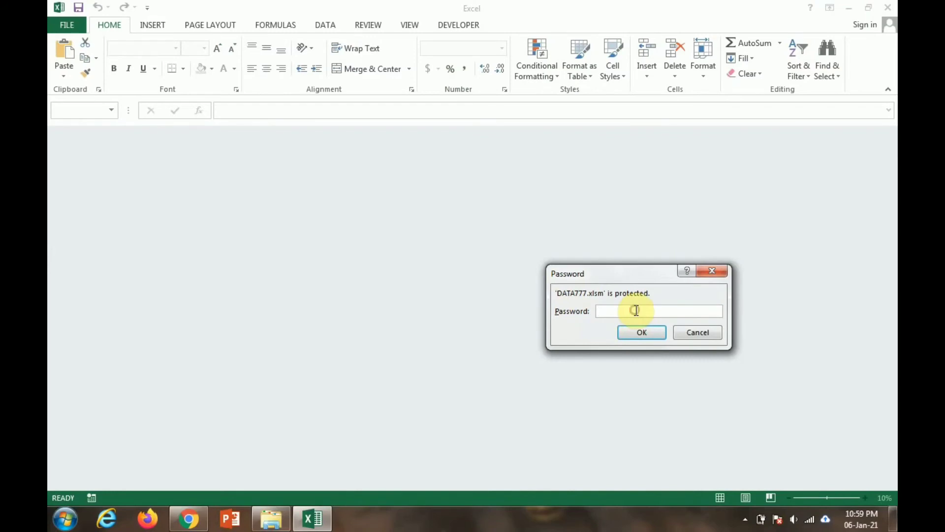
key("Return")
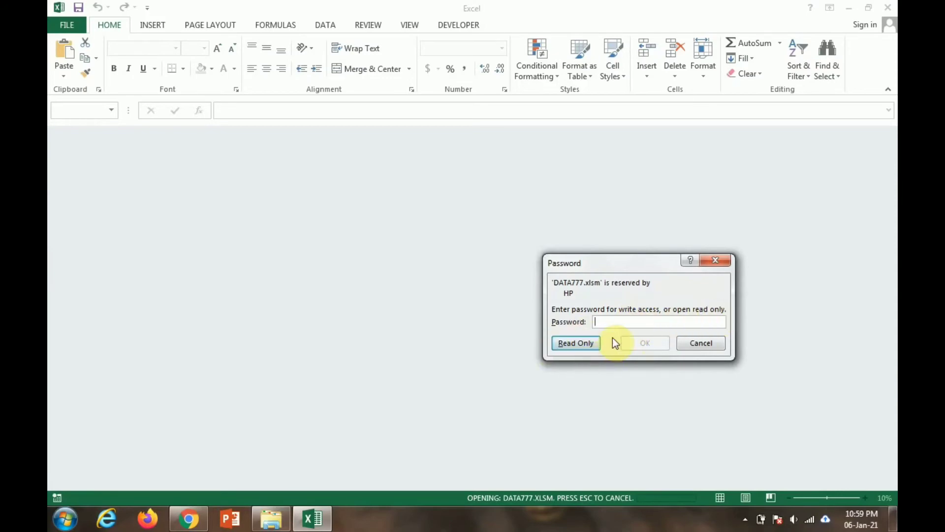
left_click(586, 344)
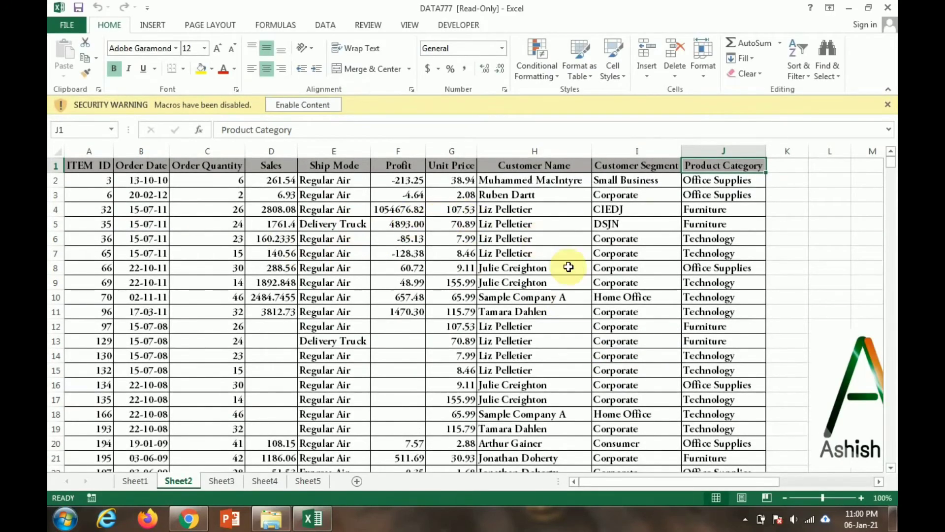
- Enter YYH in Sales cell D2 and JIUJJM in cell E3
left_click(286, 183)
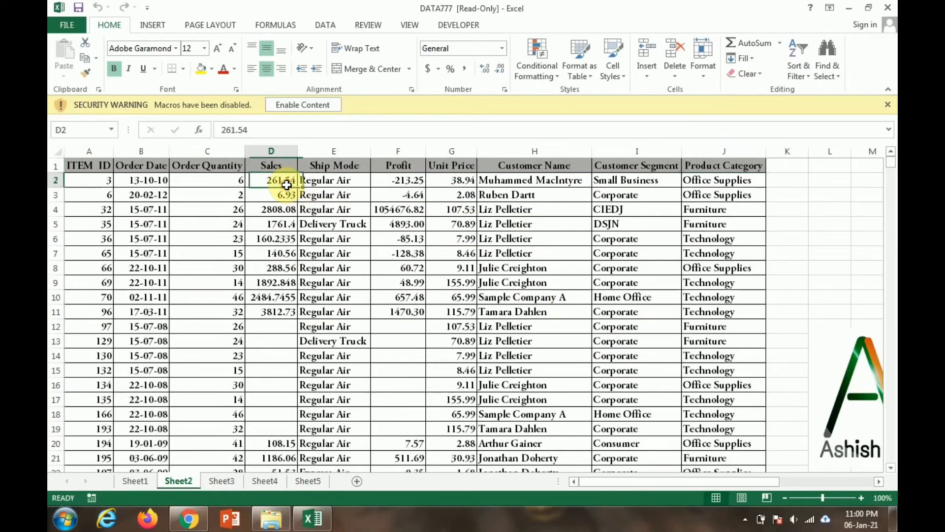
type("YYH")
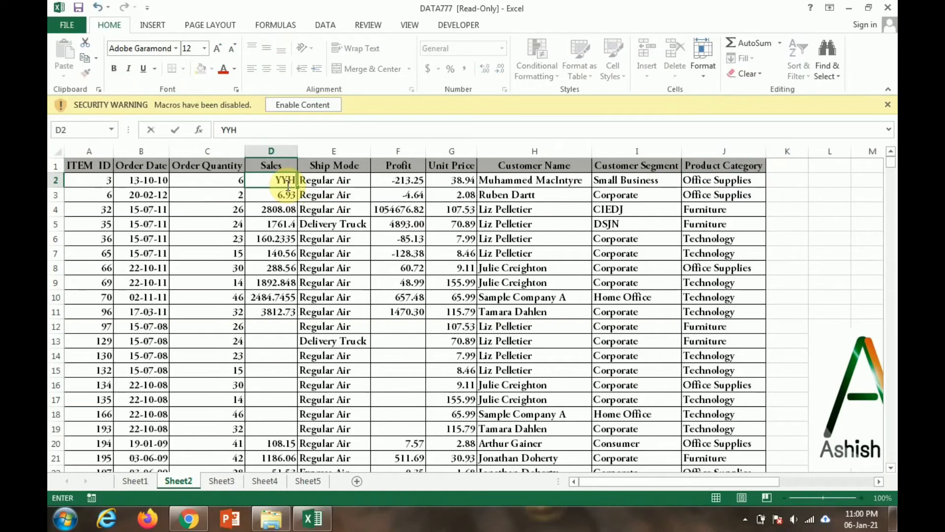
left_click(305, 196)
type("JIUJJM")
key("Return")
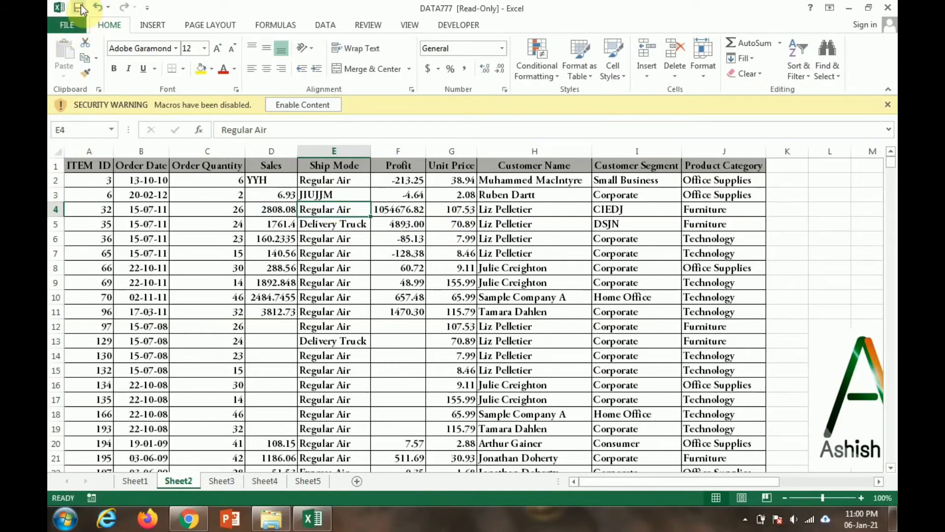
- Attempt to save, dismiss the read-only warning, and back out of Save As
left_click(78, 7)
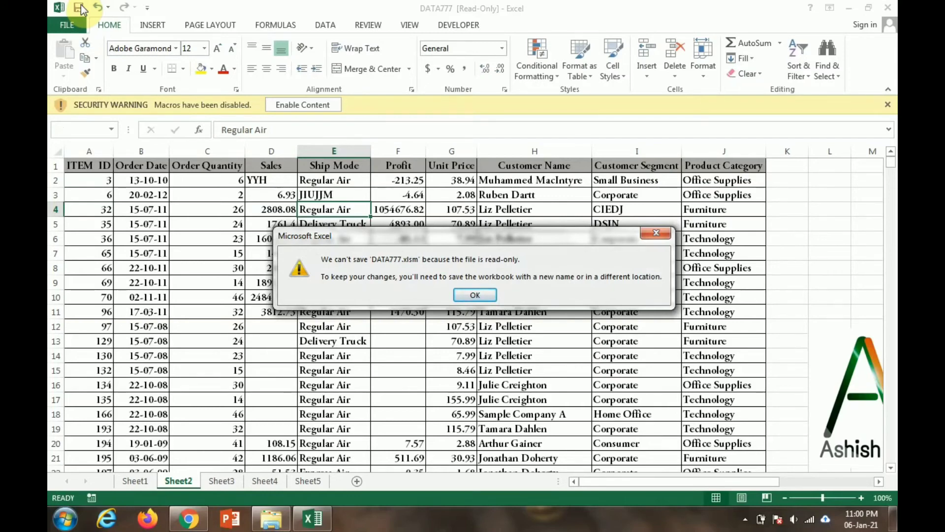
left_click(652, 232)
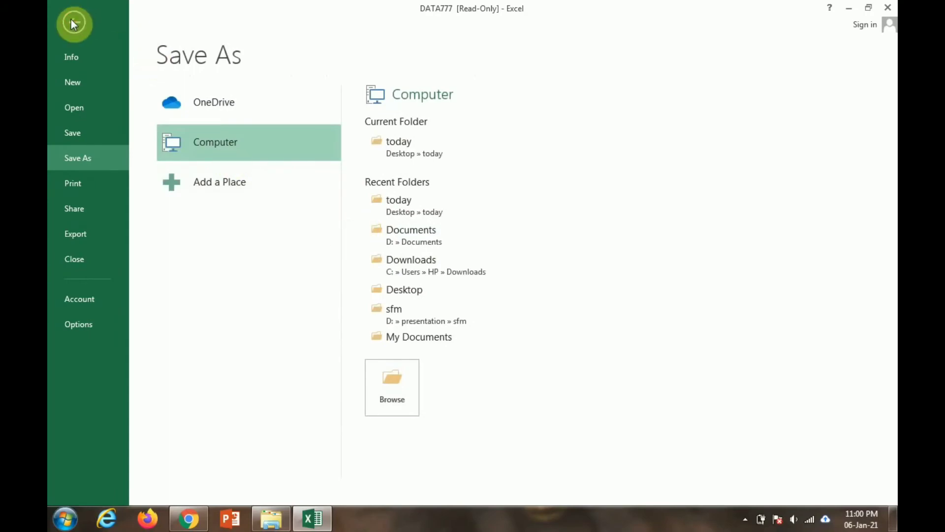
left_click(73, 24)
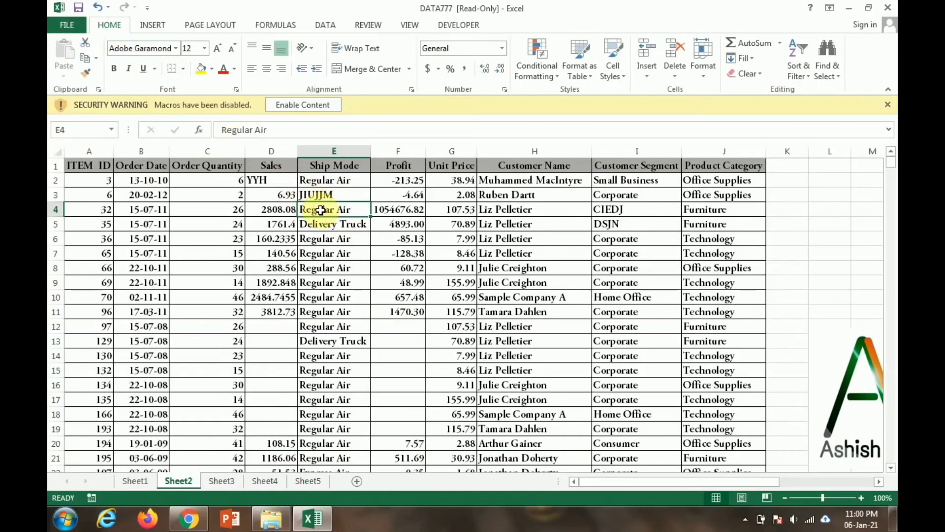
- Clear cell E6 and enter WDFWE in Sales cell D4
left_click(309, 238)
type("A")
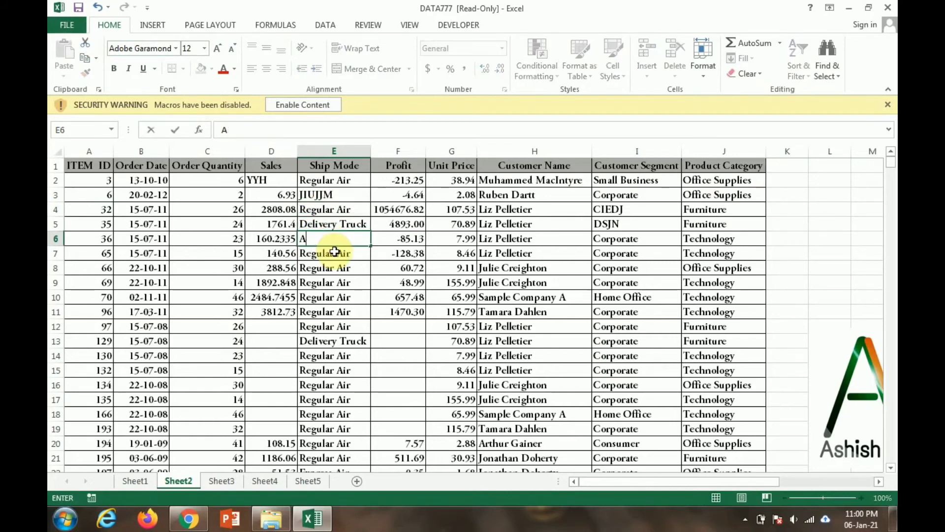
type("SHI")
key("BackSpace")
key("BackSpace")
key("BackSpace")
key("BackSpace")
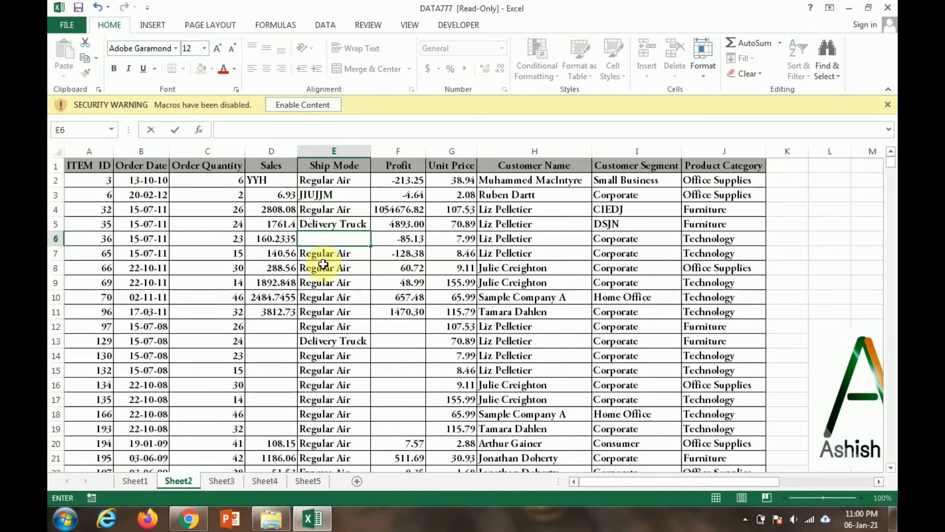
key("Return")
left_click(236, 224)
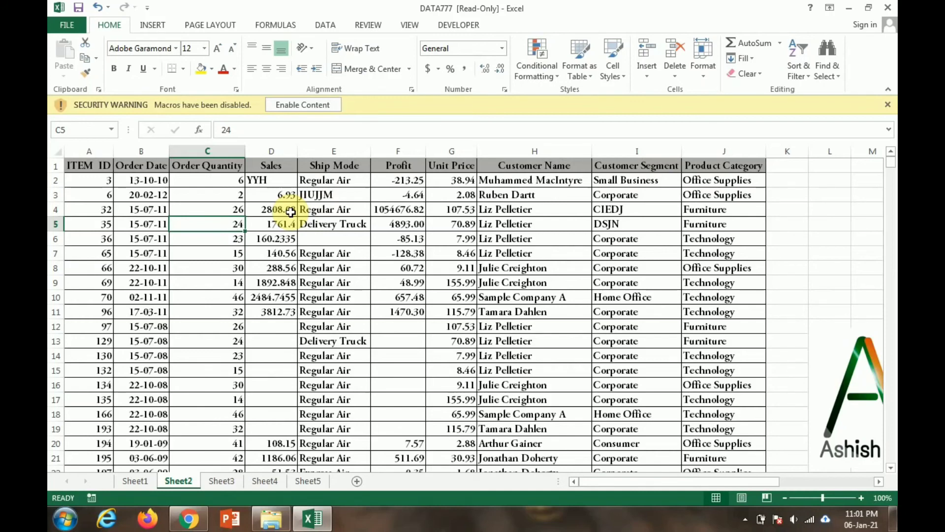
left_click(291, 212)
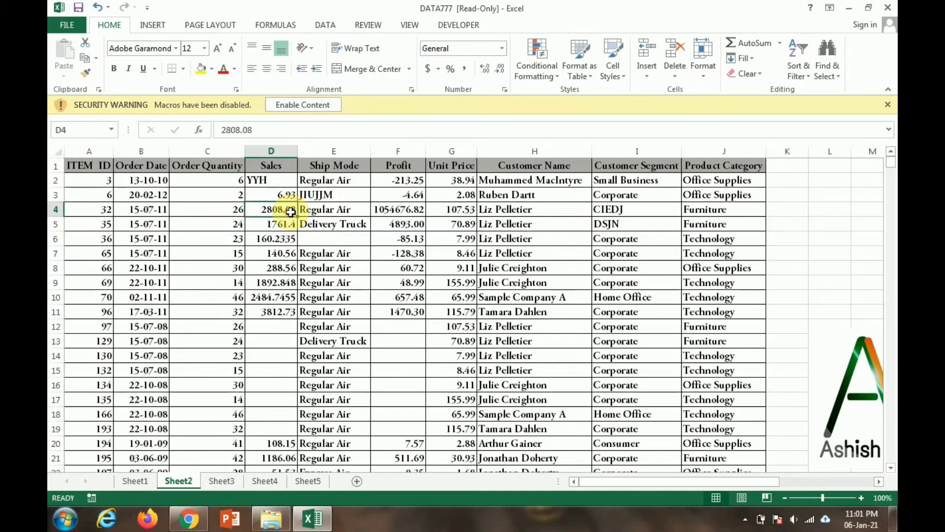
type("WDFWE")
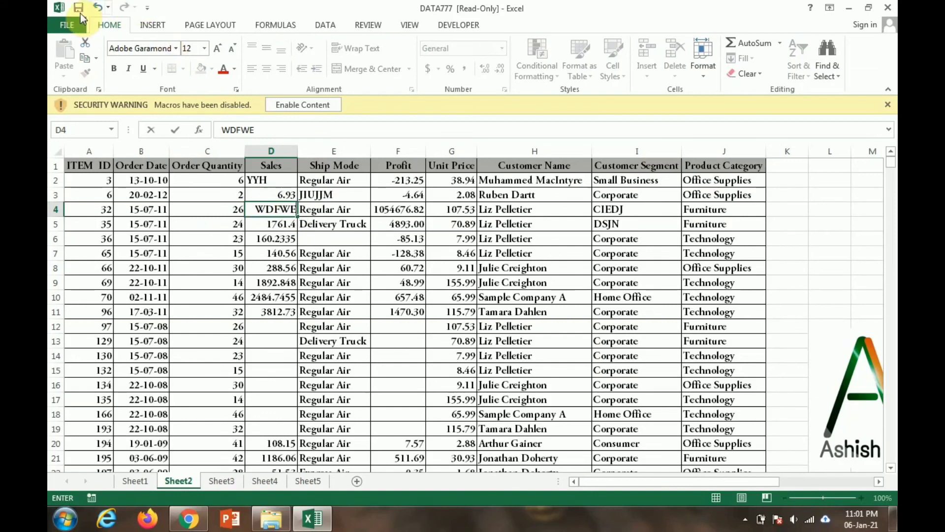
- Try saving again, dismiss the read-only warning, and return from Save As to the sheet
left_click(78, 7)
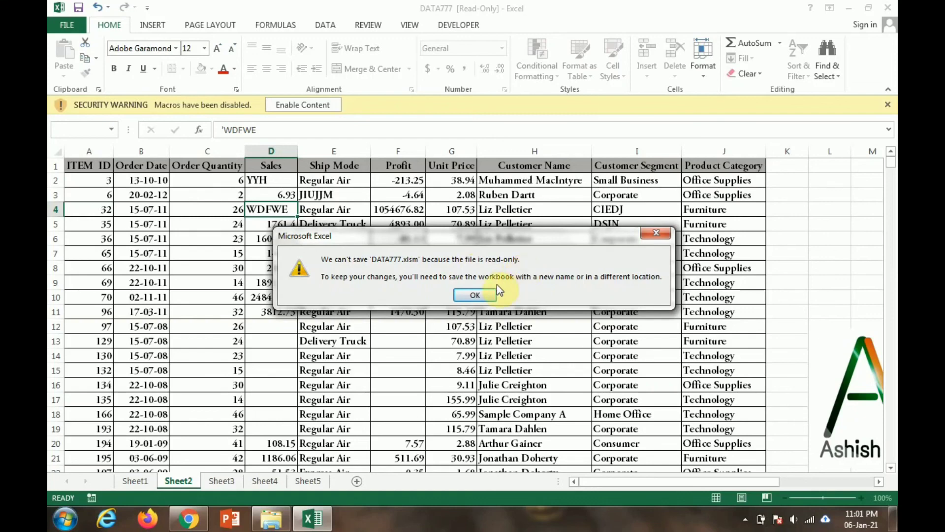
left_click(480, 294)
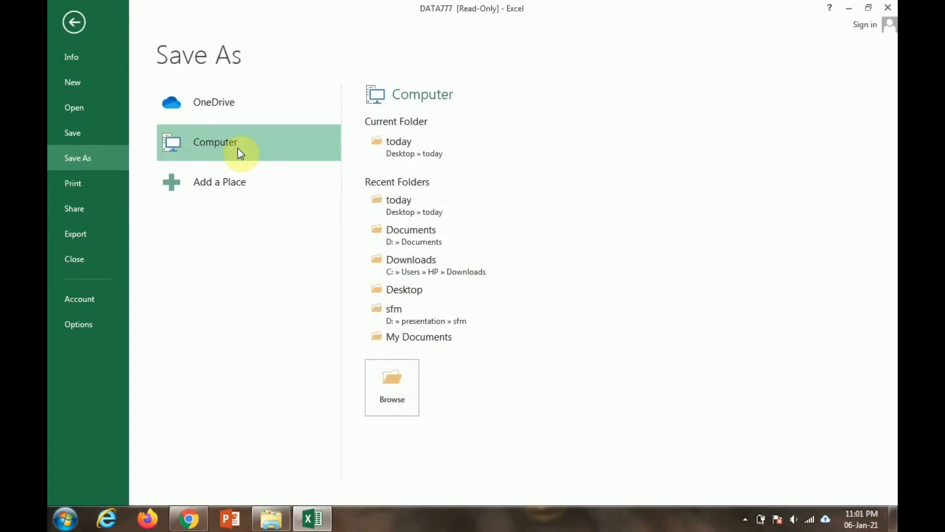
left_click(75, 23)
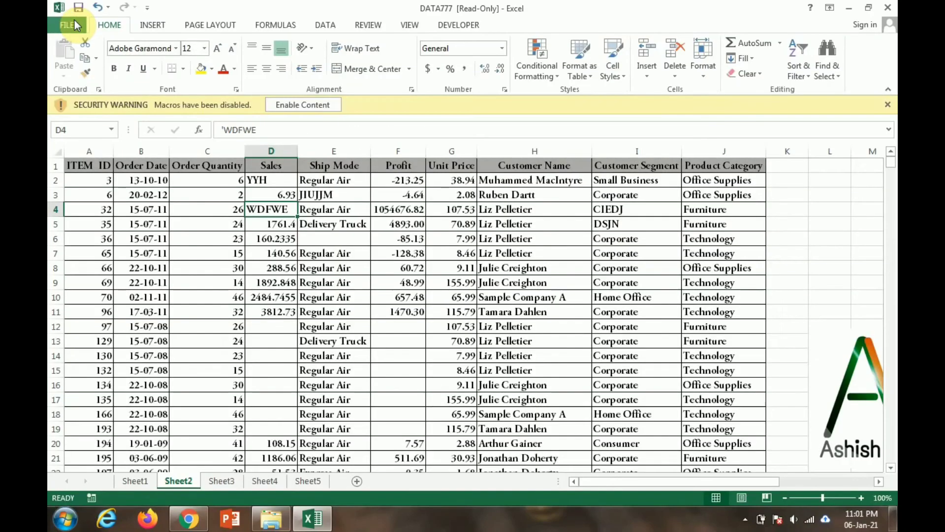